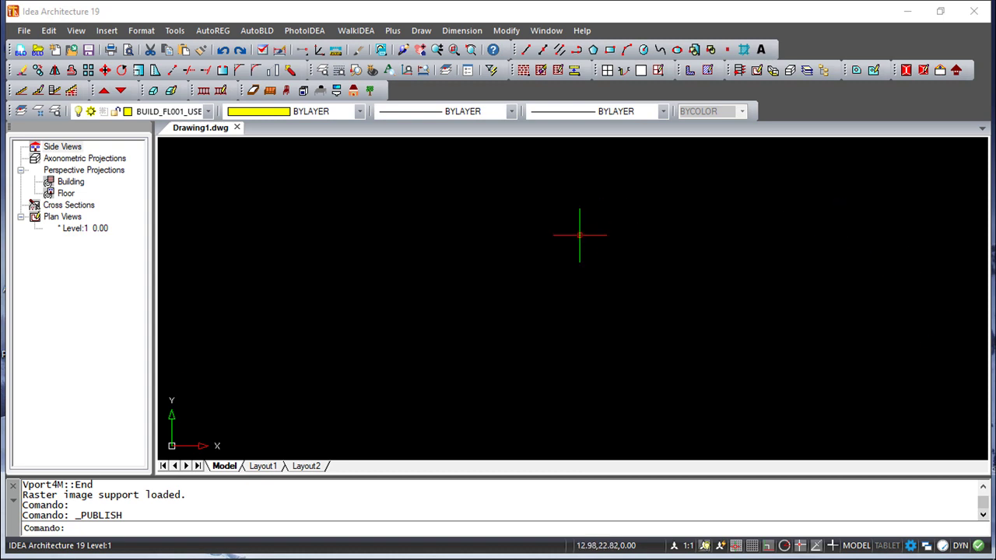
Step: Draw a circle with a radius of about 8.45 units near the centre-left of model space
left_click(644, 49)
left_click(412, 314)
left_click(488, 349)
Step: Turn ortho mode off and draw a diagonal line crossing the circle from upper left to lower right
left_click(527, 49)
left_click(319, 189)
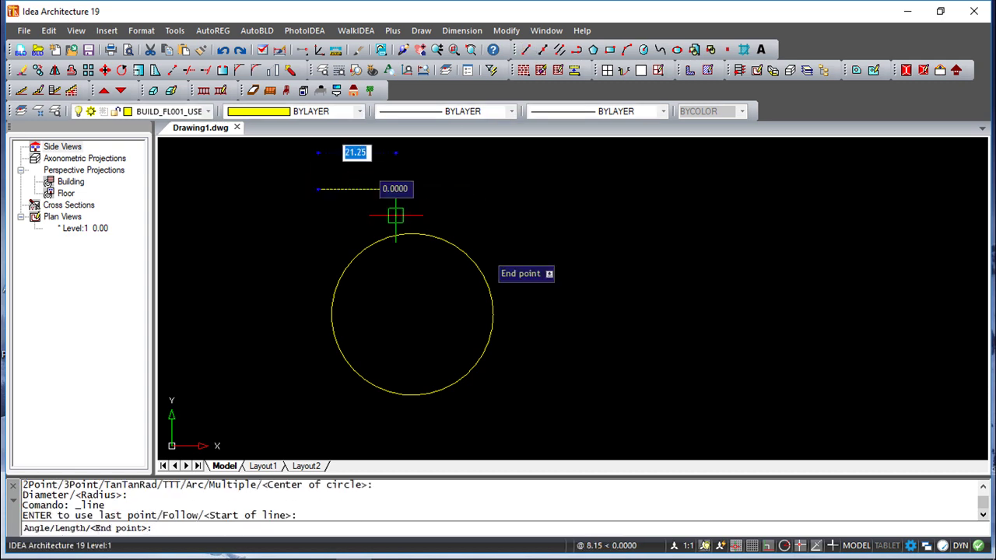
left_click(767, 545)
left_click(539, 395)
right_click(639, 346)
left_click(704, 354)
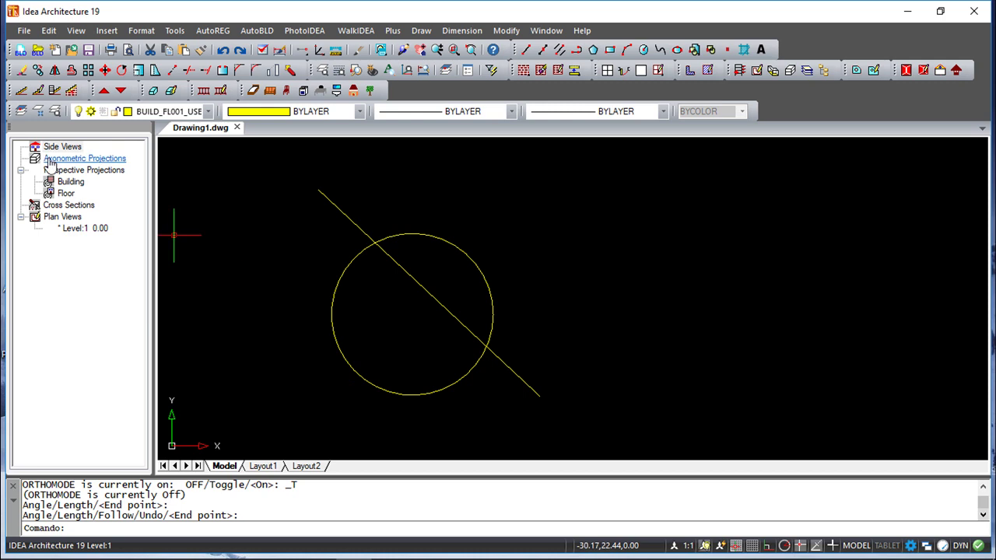
Step: Open the plot settings for model space to look at them and close them without printing
left_click(24, 31)
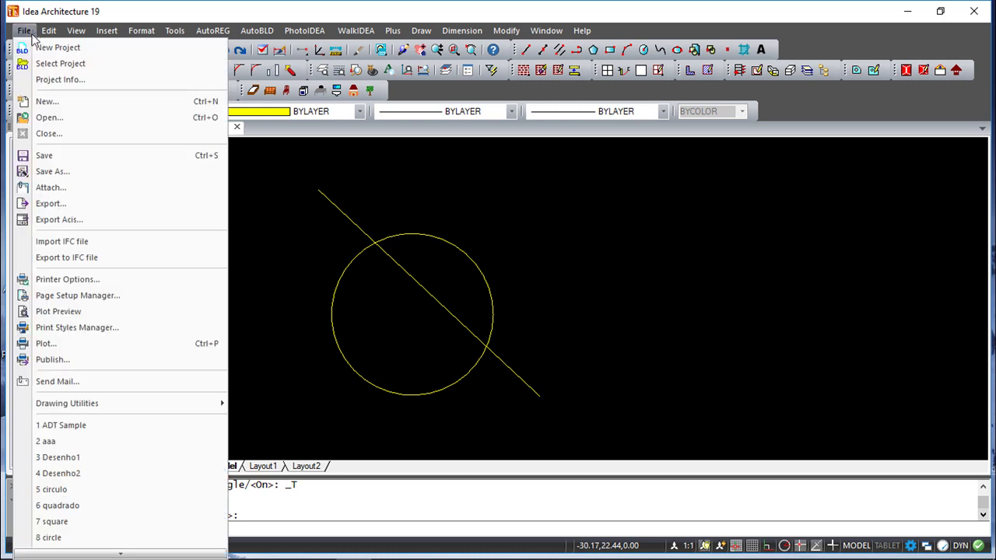
left_click(81, 343)
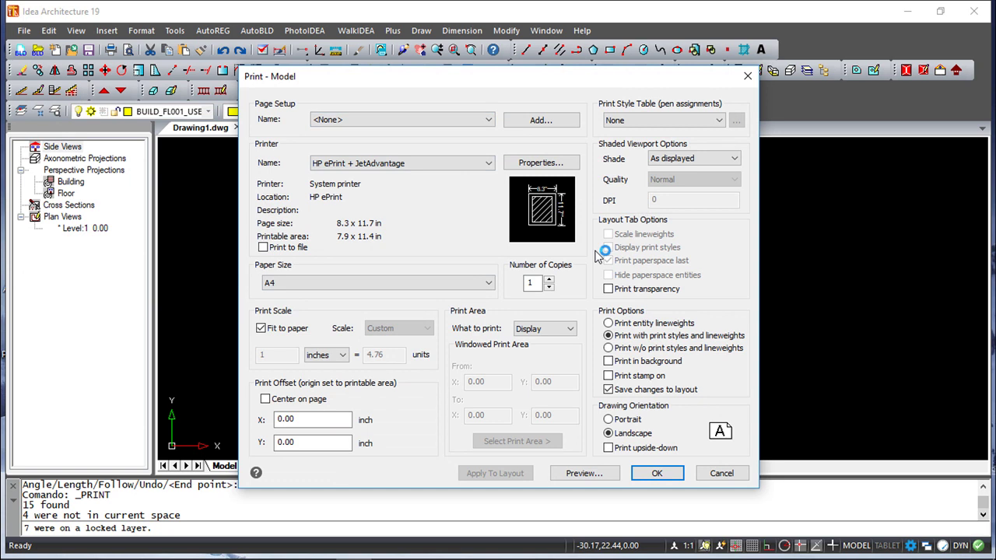
left_click(727, 475)
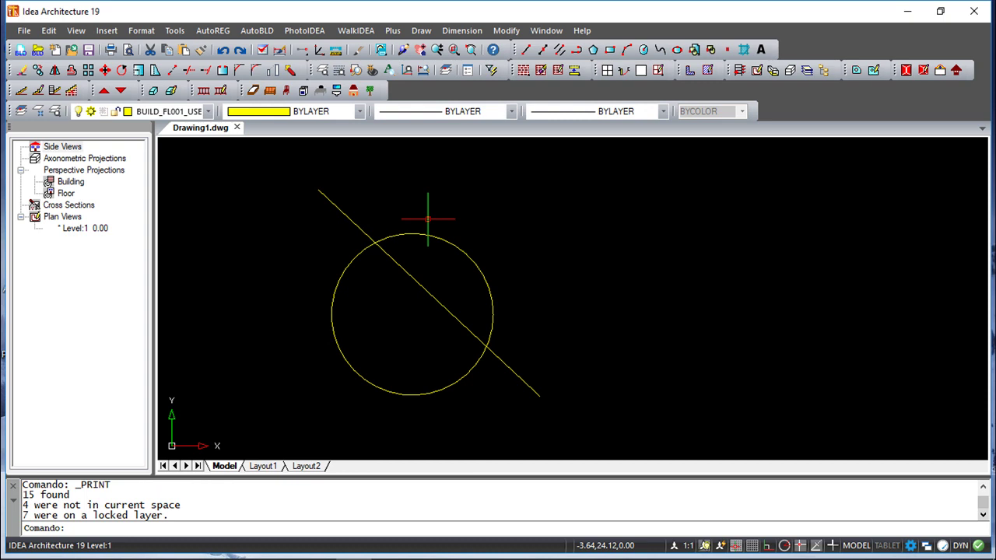
Step: View the Layout1 and Layout2 sheets in turn, ending on Layout2
left_click(263, 466)
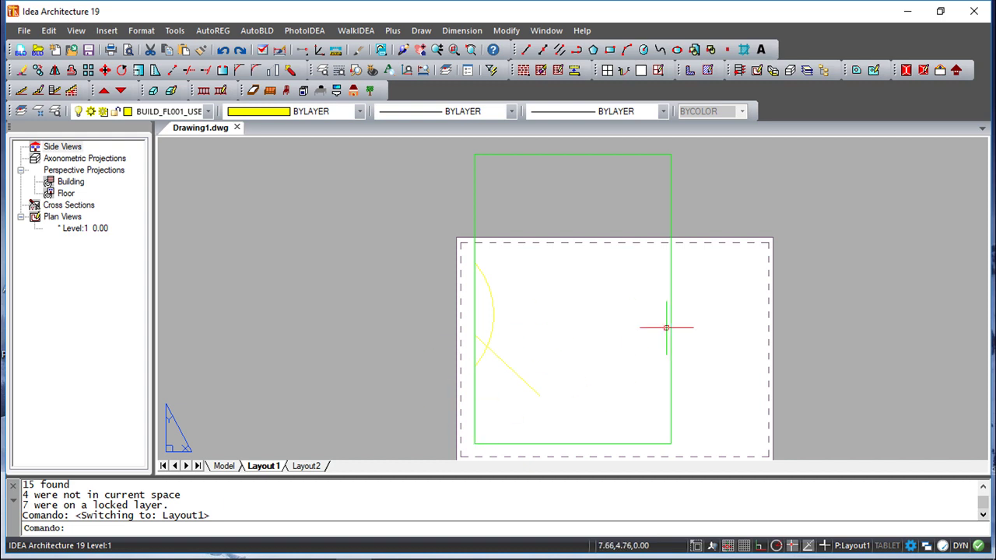
left_click(309, 467)
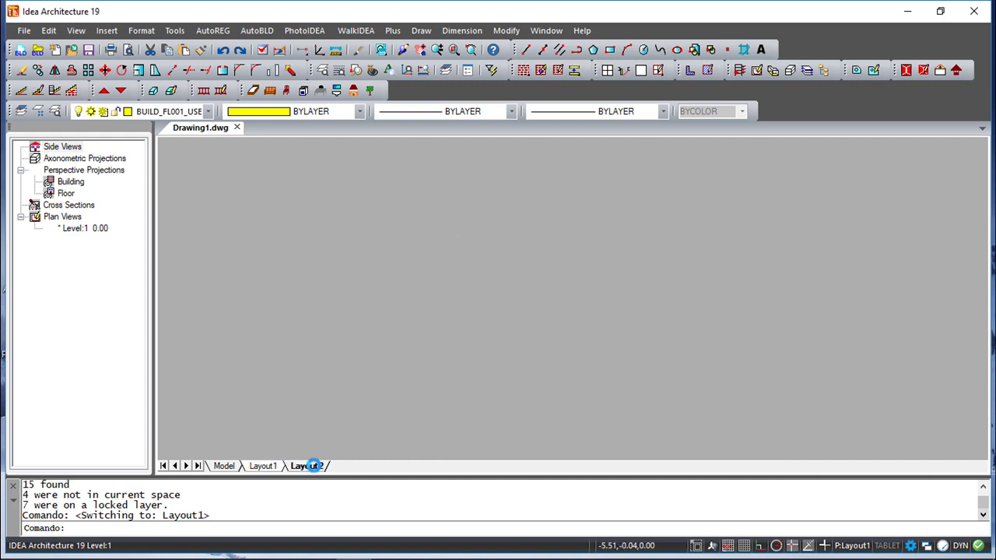
left_click(265, 466)
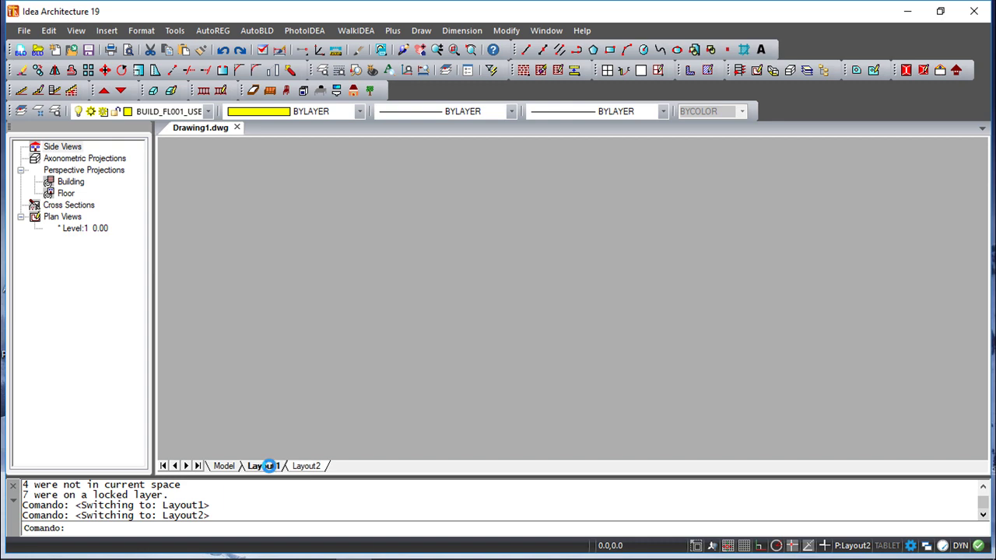
left_click(307, 466)
Step: Add a new layout to the drawing while keeping Layout2 as the current sheet
right_click(309, 467)
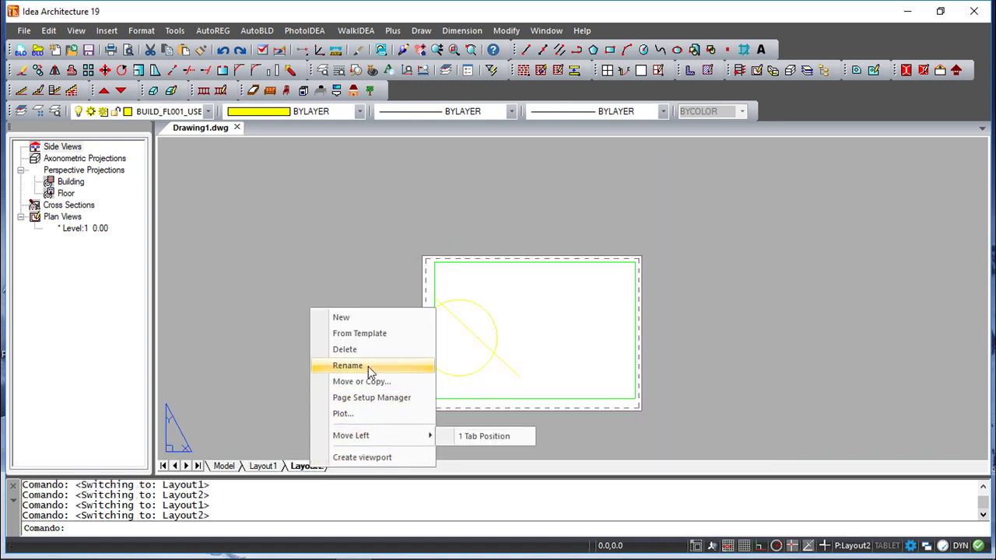
left_click(366, 317)
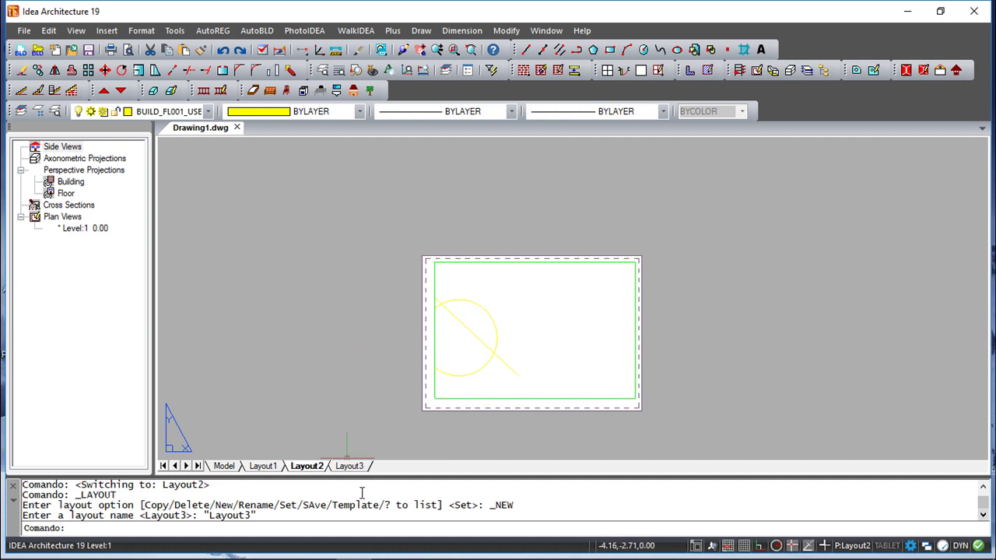
right_click(348, 469)
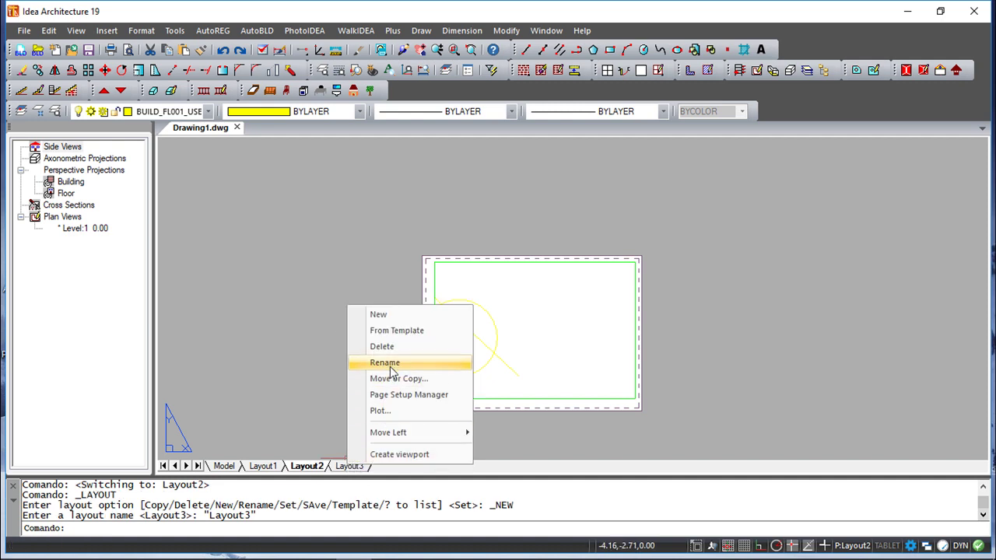
key("Escape")
Step: Activate the model view inside the rectangular viewport on Layout2
scroll(541, 335, "up", 3)
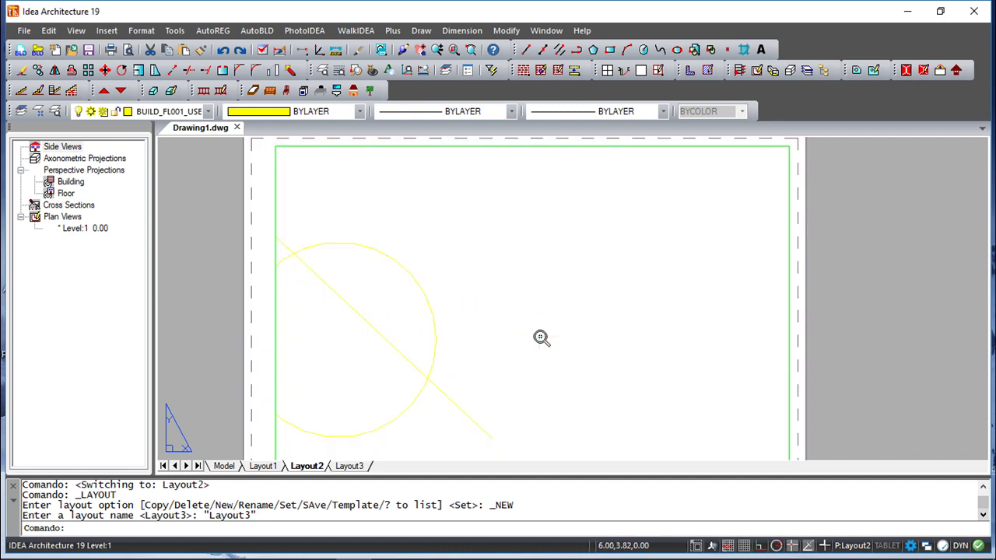
scroll(539, 336, "down", 4)
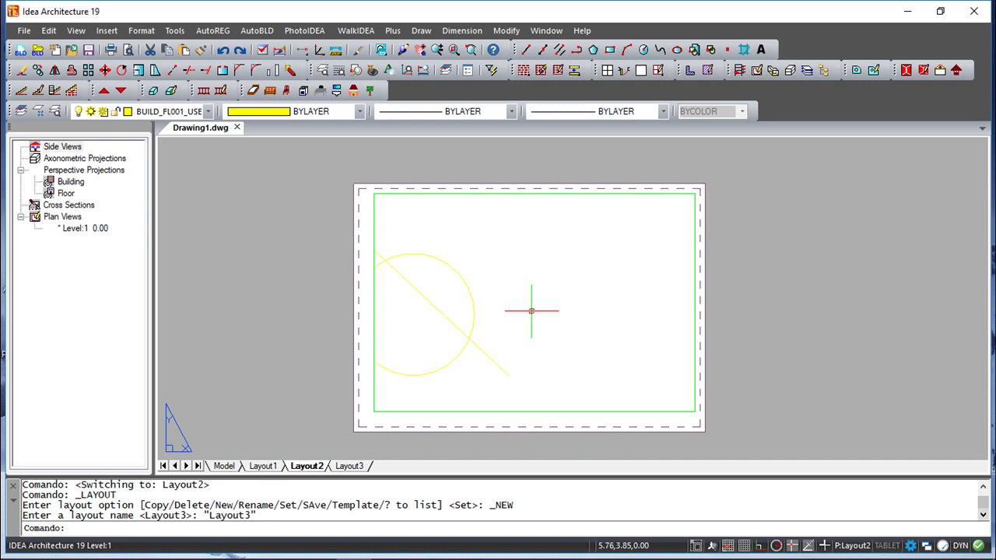
scroll(494, 315, "up", 2)
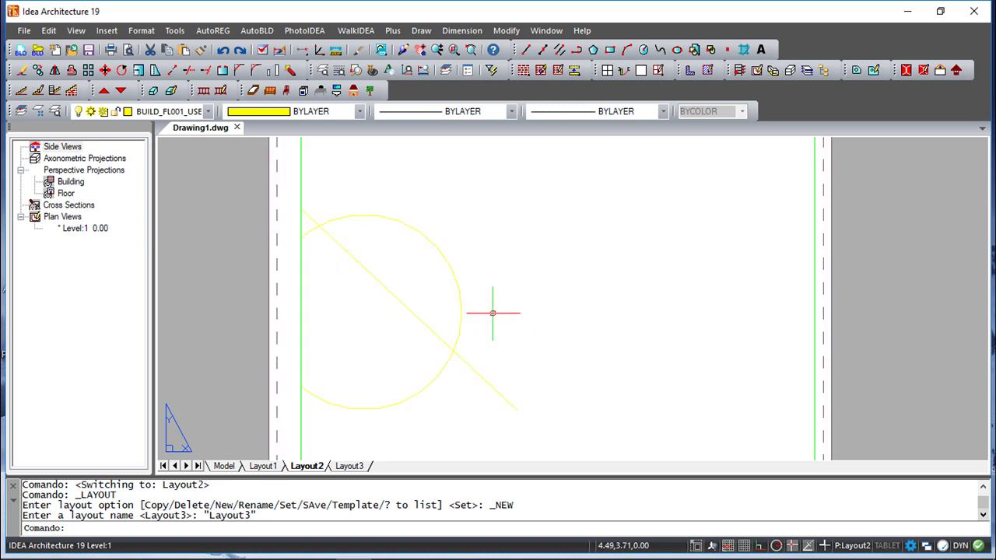
scroll(492, 312, "down", 2)
left_click(622, 242)
key("Escape")
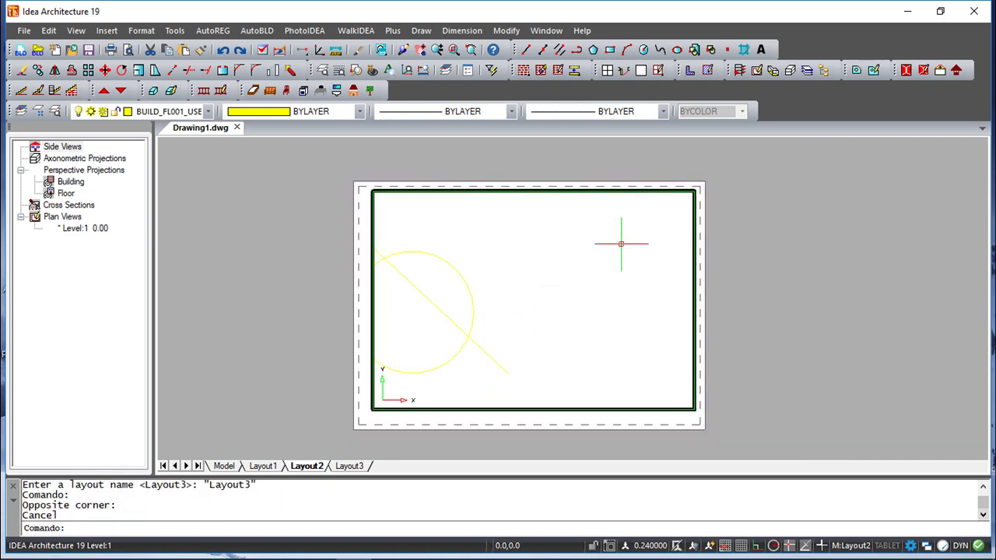
Step: Reduce the model view inside the rectangular viewport to a scale of 0.15 and return to paper space
scroll(564, 268, "down", 4)
scroll(563, 272, "up", 3)
scroll(560, 269, "down", 4)
scroll(557, 270, "up", 3)
scroll(557, 270, "up", 2)
scroll(556, 269, "down", 2)
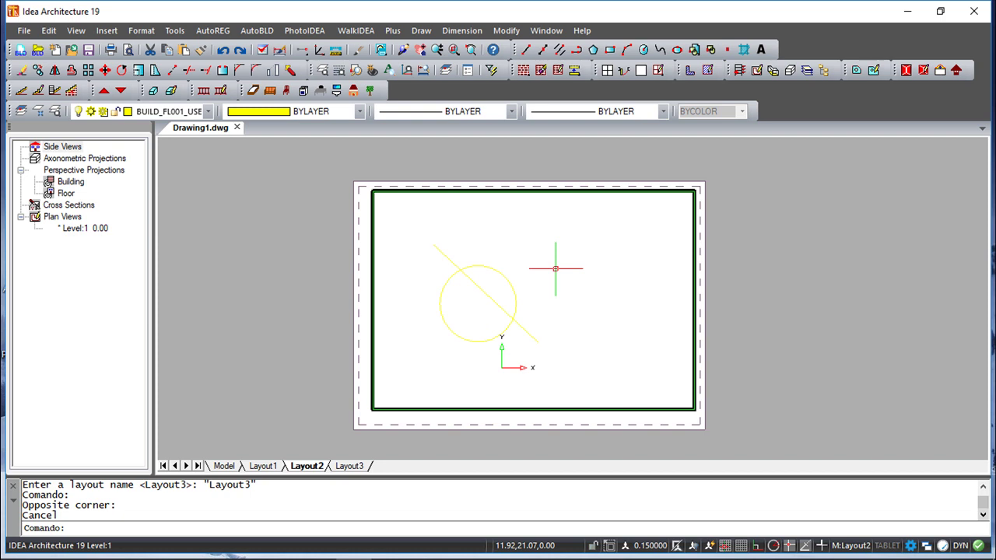
double_click(791, 288)
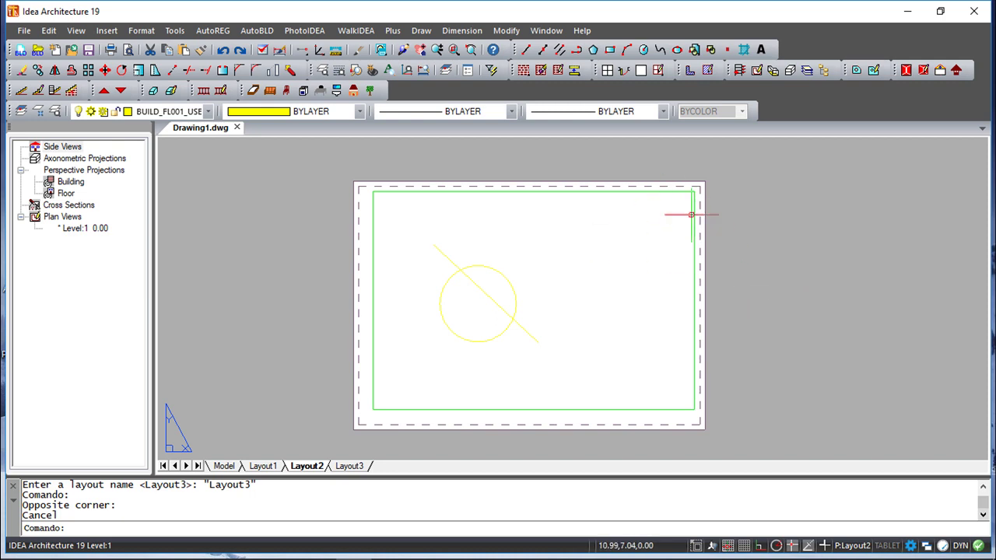
Step: Shrink the rectangular viewport by stretching its upper-right corner inward to about the middle of the sheet, and clear the selection
left_click(657, 190)
left_click(693, 191)
left_click(539, 276)
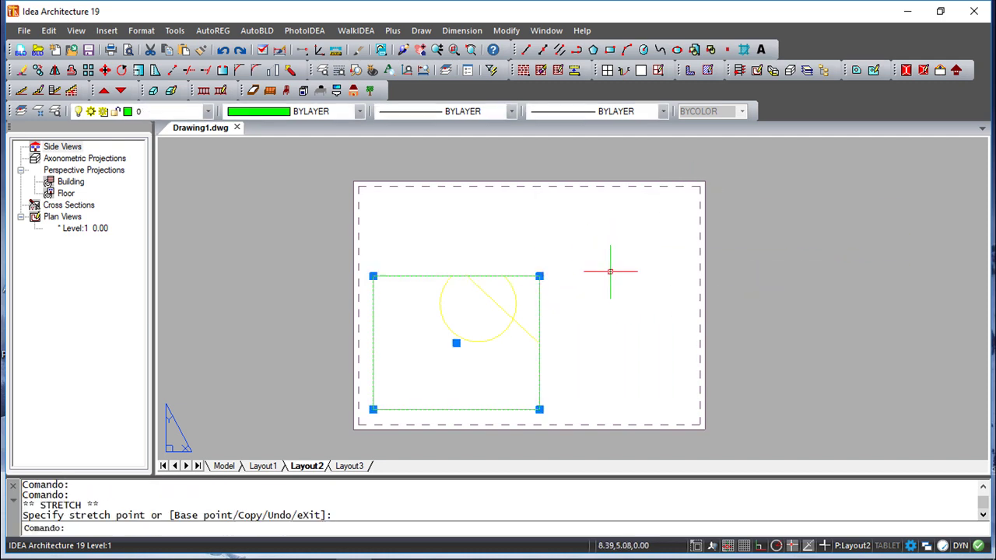
left_click(832, 312)
key("Escape")
key("Escape")
key("Escape")
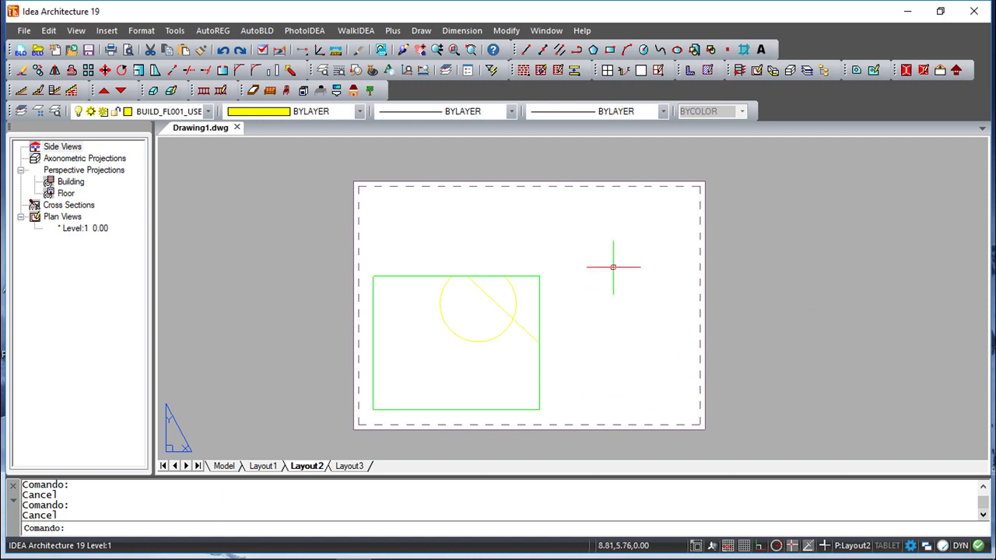
Step: Draw a circle on the Layout2 sheet beside the rectangular viewport, extending slightly past the sheet's right edge
left_click(643, 49)
left_click(652, 276)
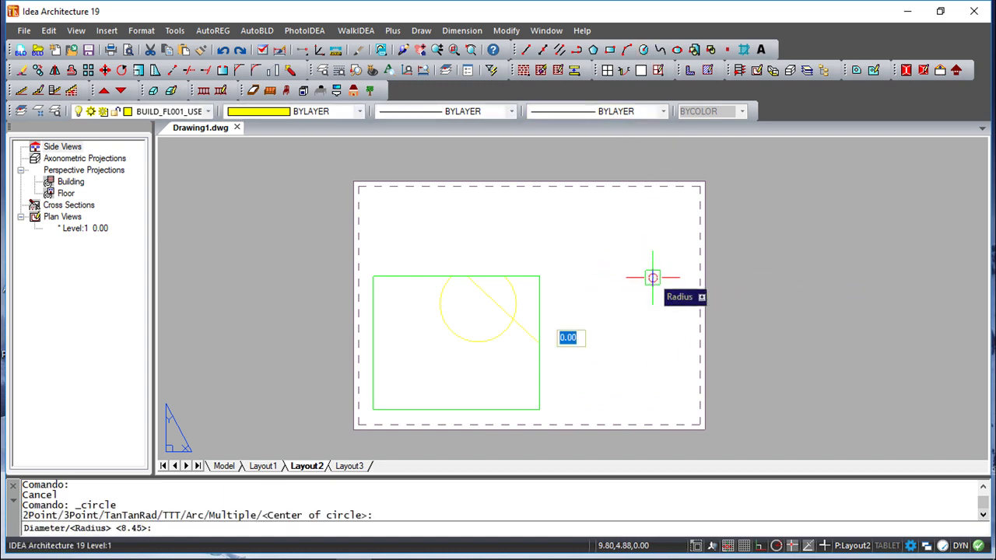
left_click(691, 338)
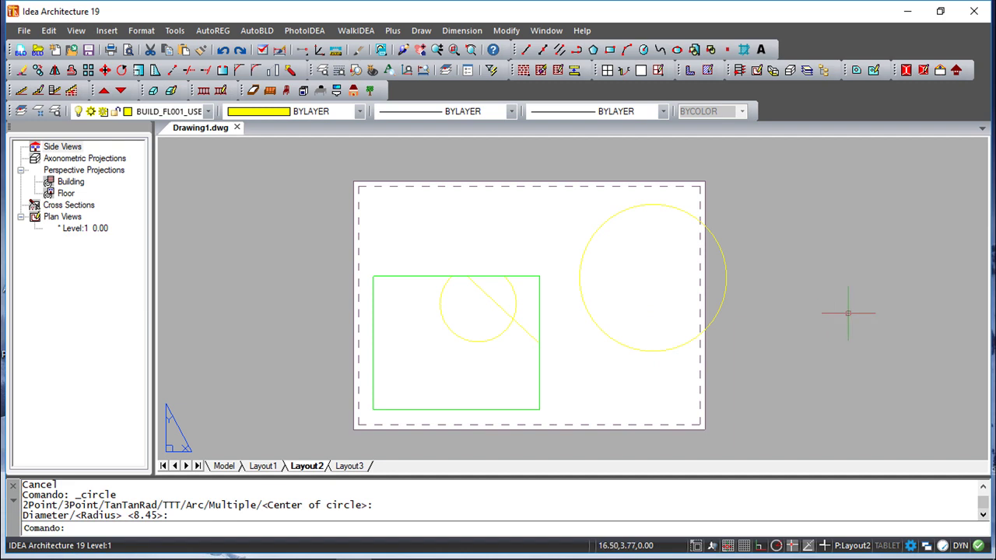
key("Escape")
key("Escape")
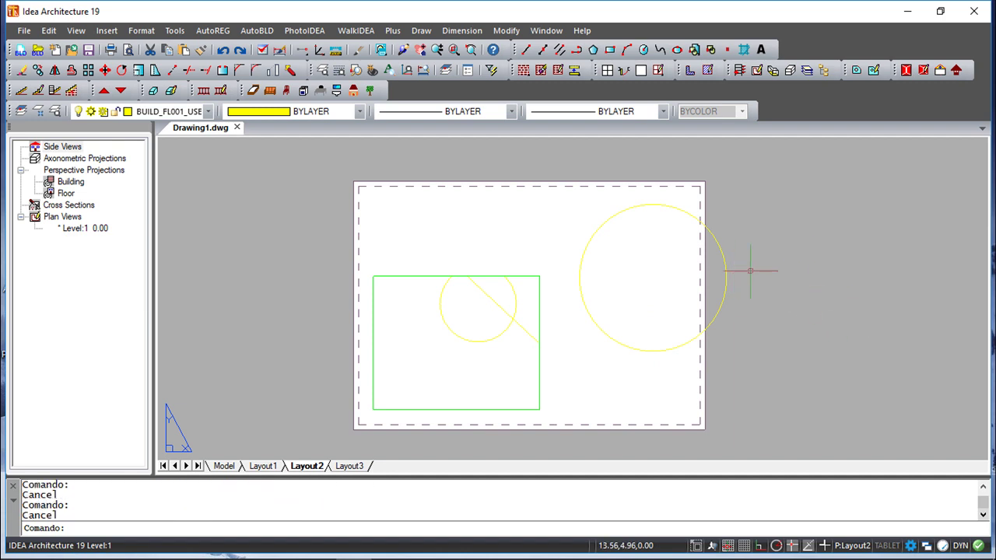
Step: Turn the paper space circle into a clipped viewport using the VIEWPORTS command with the Entity option
type("viewport")
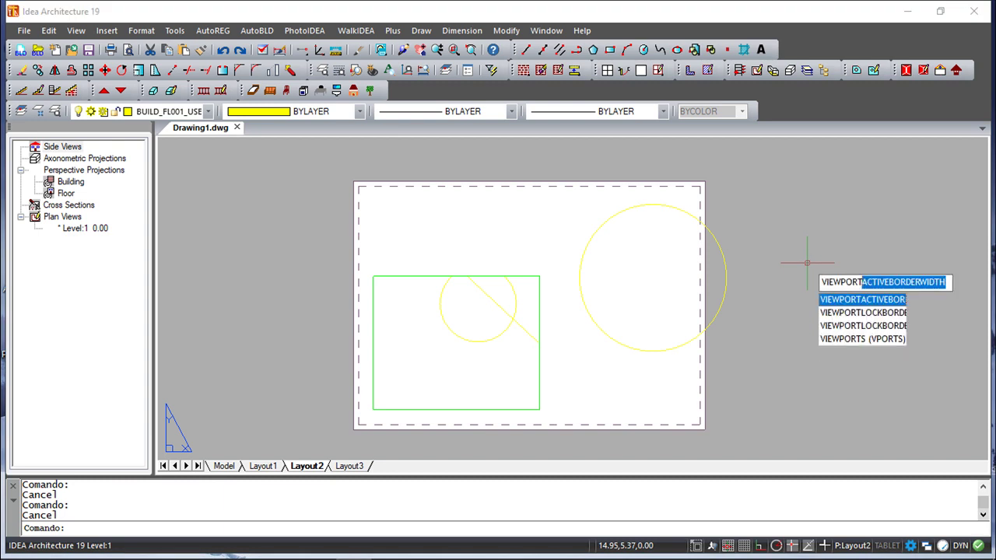
type("s")
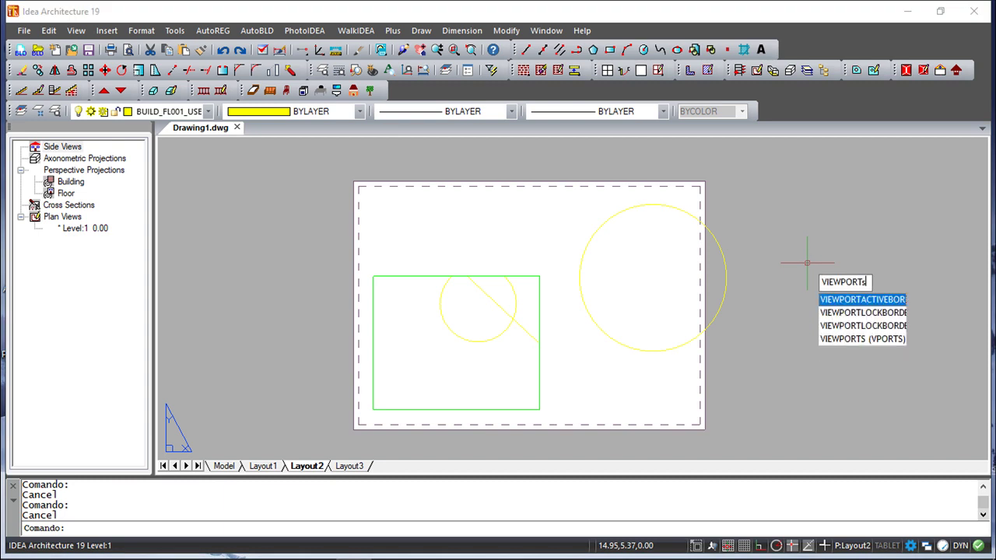
key("Return")
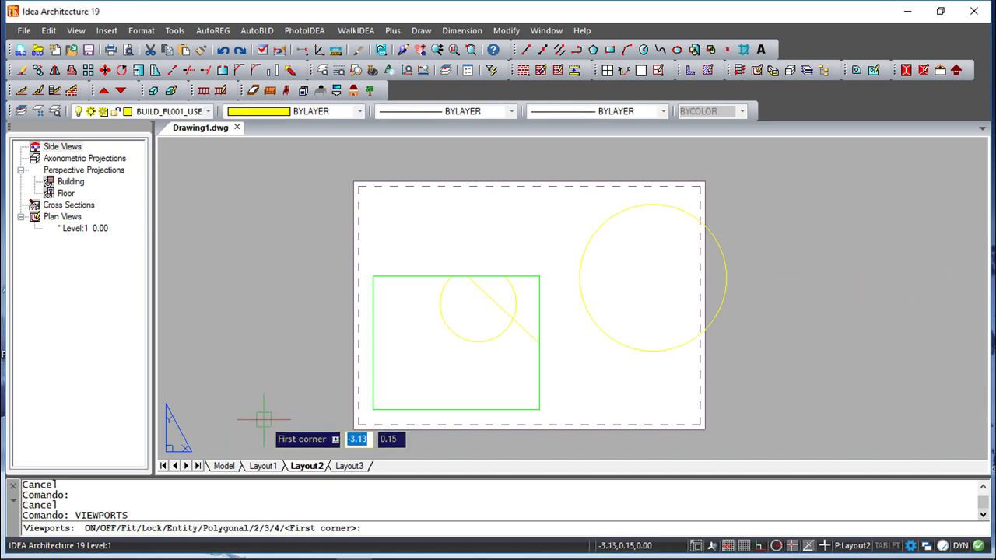
type("e")
key("Return")
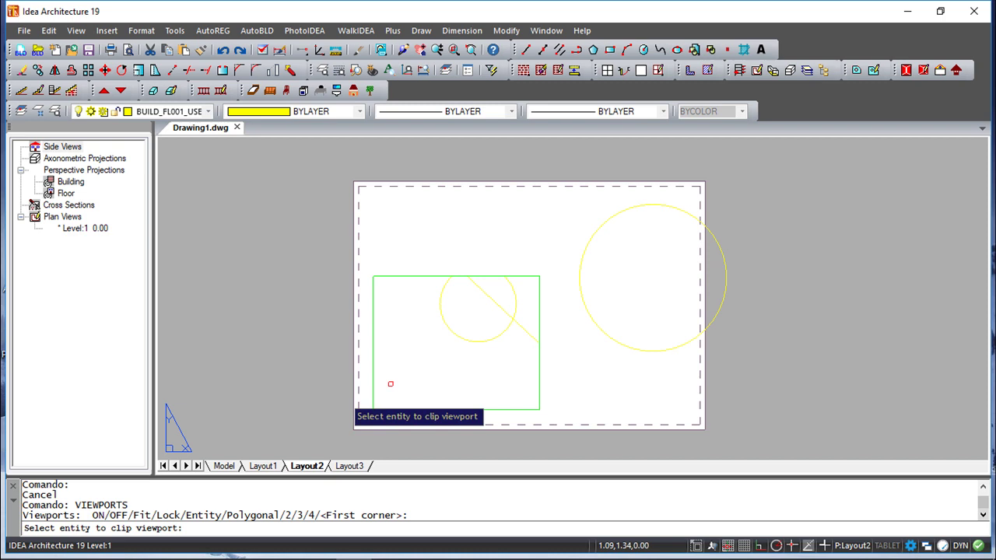
left_click(728, 284)
key("Return")
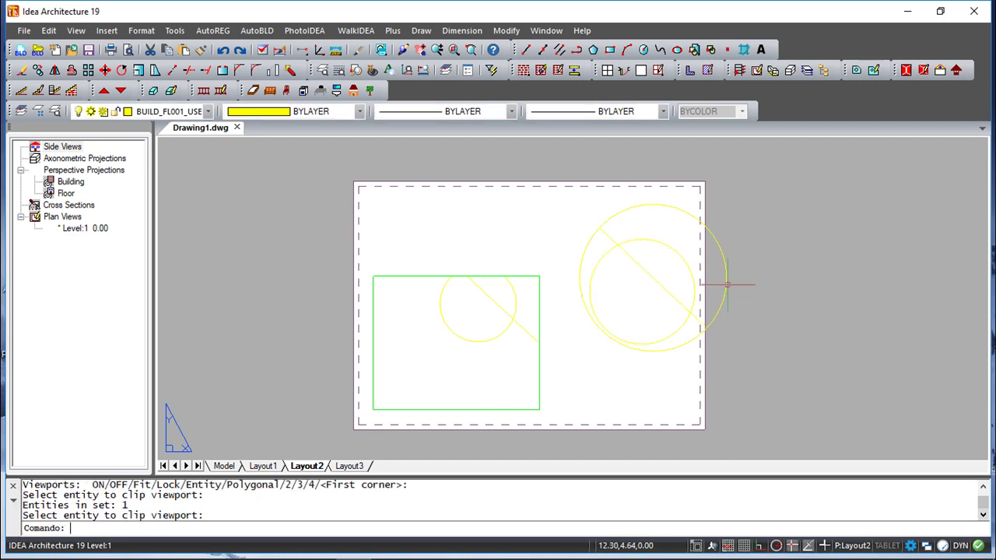
Step: Activate the circular viewport, reduce its model view to a scale of about 0.129, and return to paper space
double_click(704, 273)
scroll(650, 269, "down", 4)
scroll(650, 269, "up", 3)
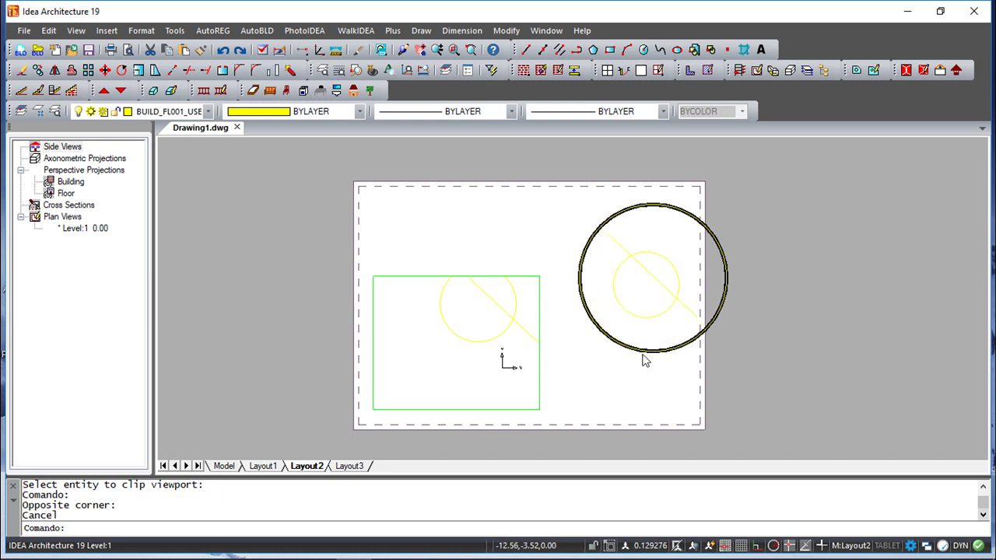
key("Escape")
key("Escape")
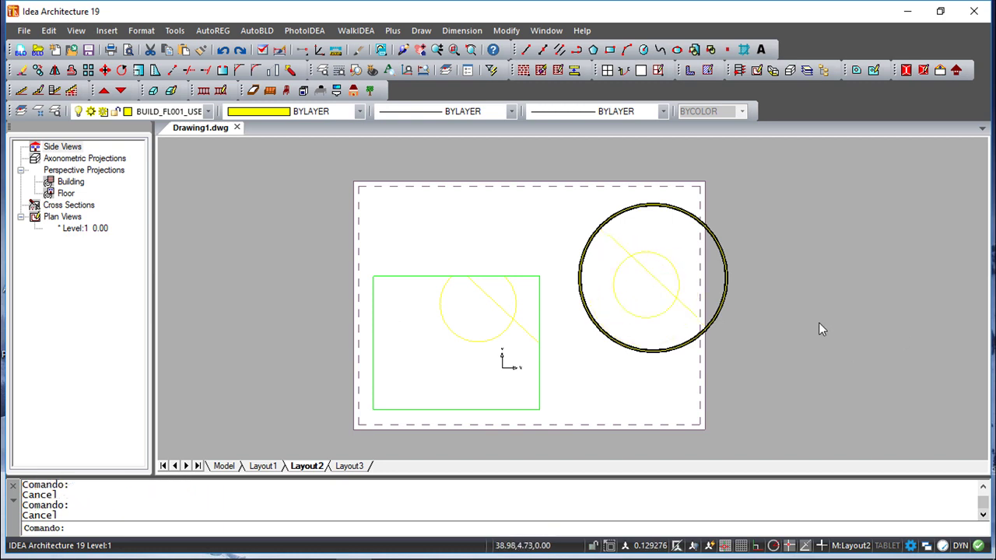
left_click(817, 322)
scroll(745, 321, "down", 2)
scroll(745, 321, "up", 4)
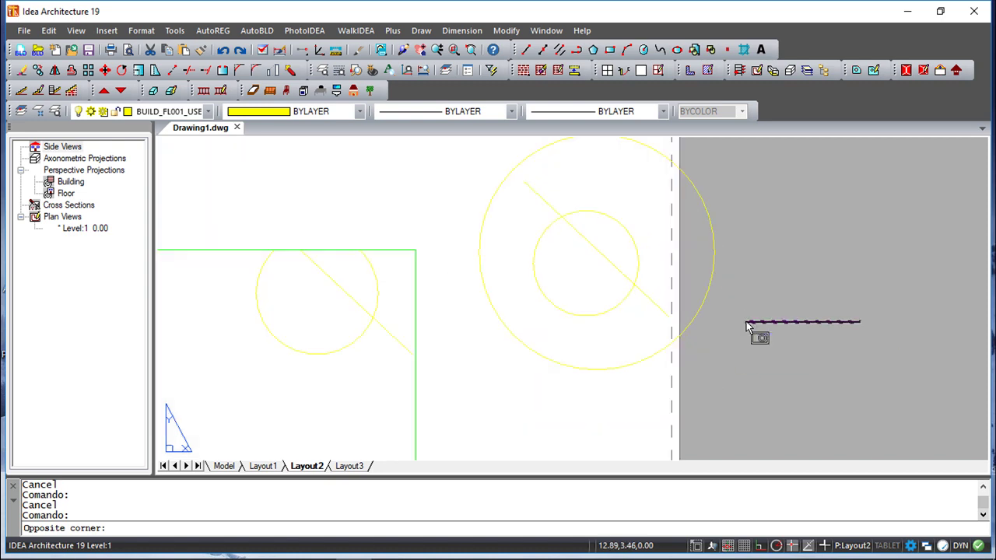
key("Escape")
middle_click_drag(486, 307, 620, 297)
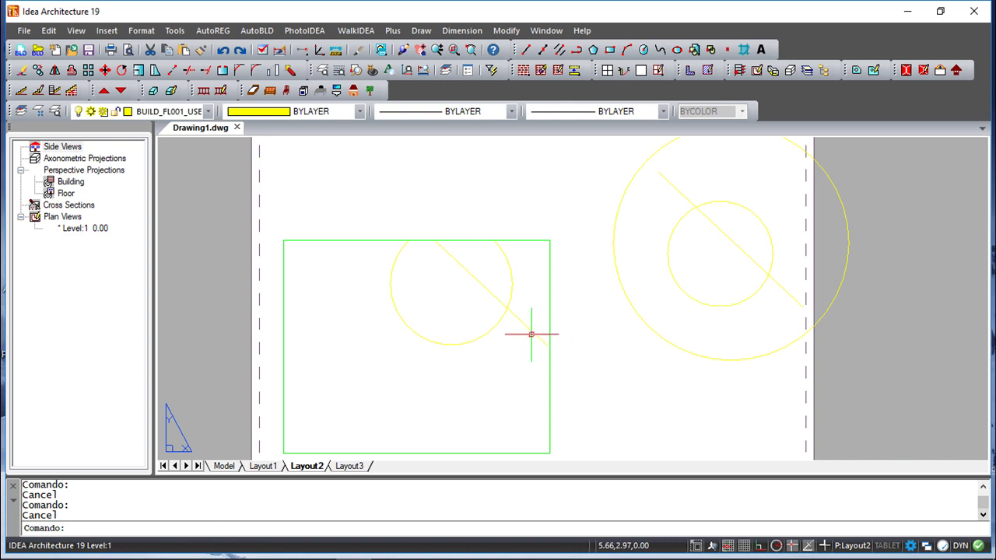
scroll(567, 329, "up", 2)
scroll(566, 328, "down", 2)
scroll(567, 328, "down", 2)
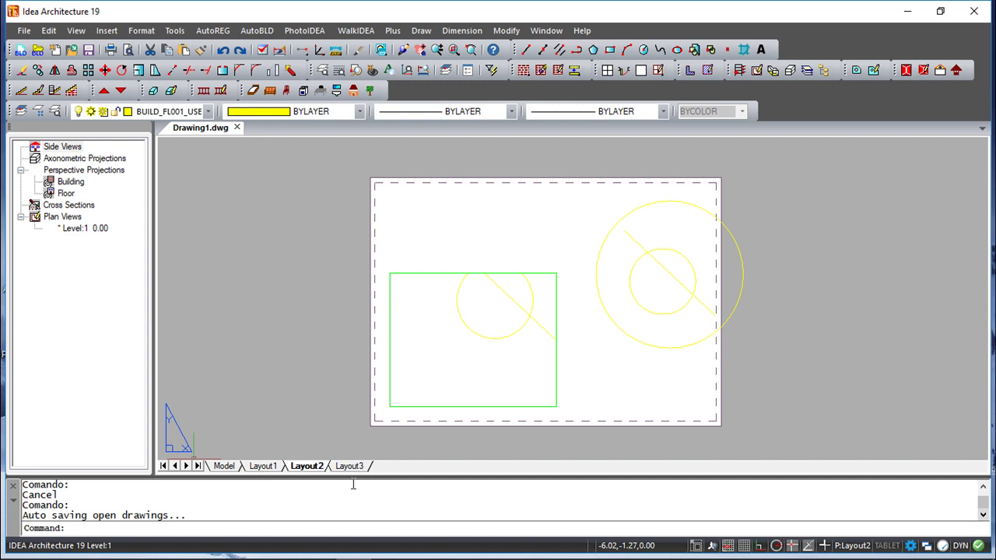
Step: Draw a second diagonal line in model space crossing the circle and the existing line, and check it in the Layout2 viewports
left_click(224, 466)
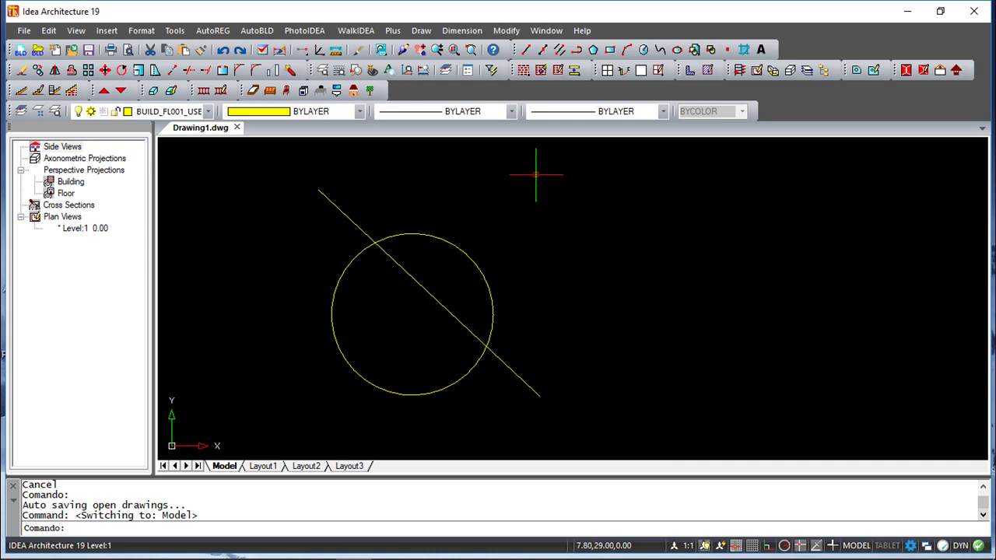
left_click(501, 248)
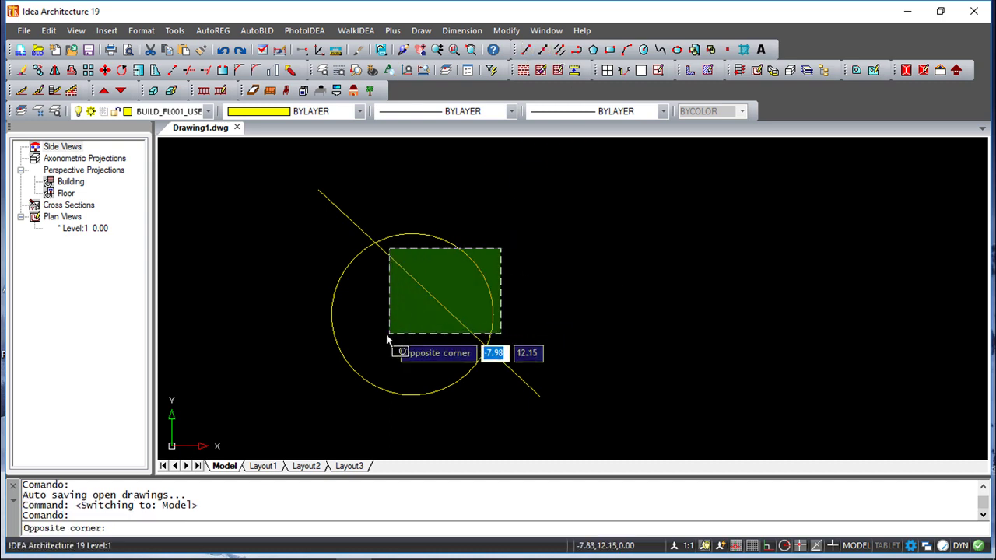
key("Escape")
left_click(526, 49)
left_click(507, 247)
left_click(392, 350)
right_click(445, 365)
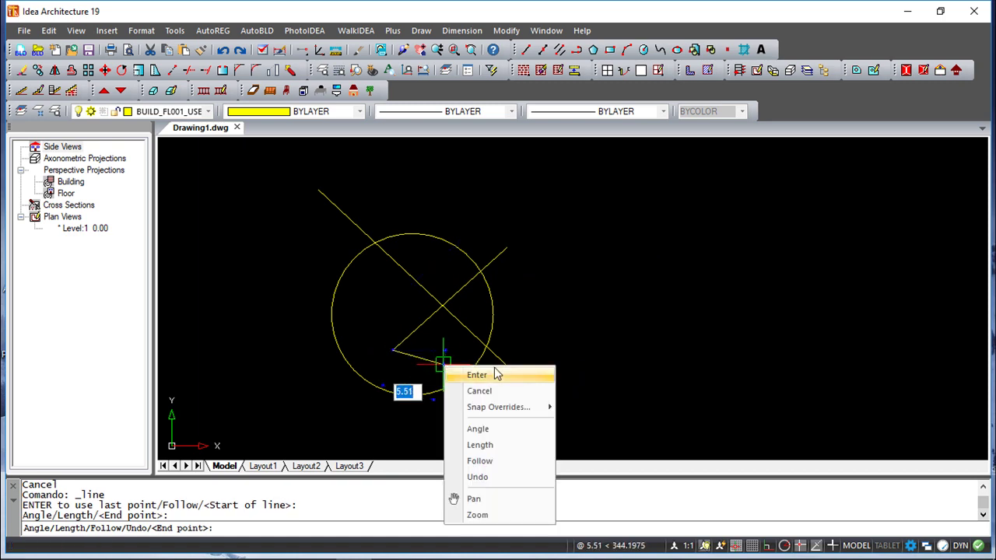
left_click(495, 373)
left_click(306, 465)
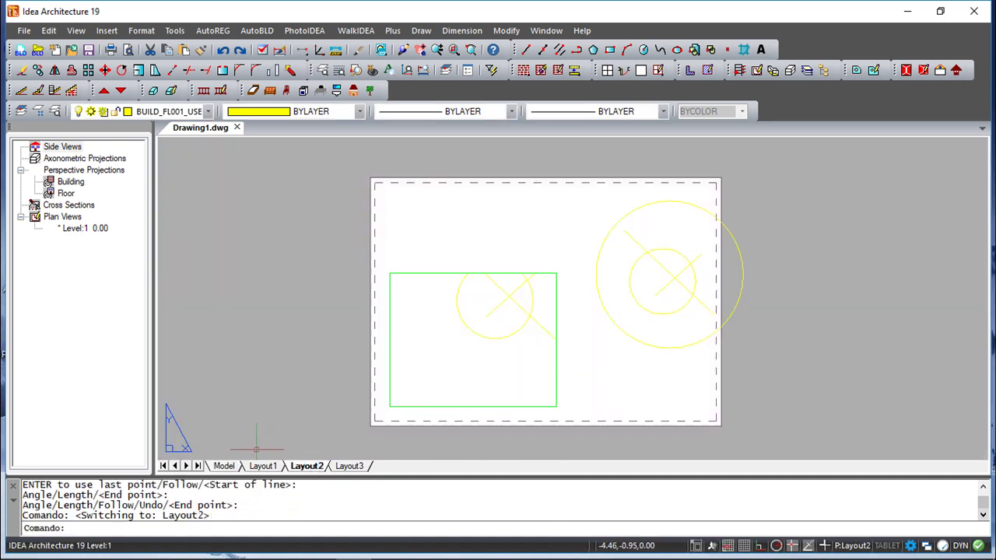
Step: From model space, open the Publish command and review the file type and plot method choices in its options, leaving them unchanged
left_click(224, 465)
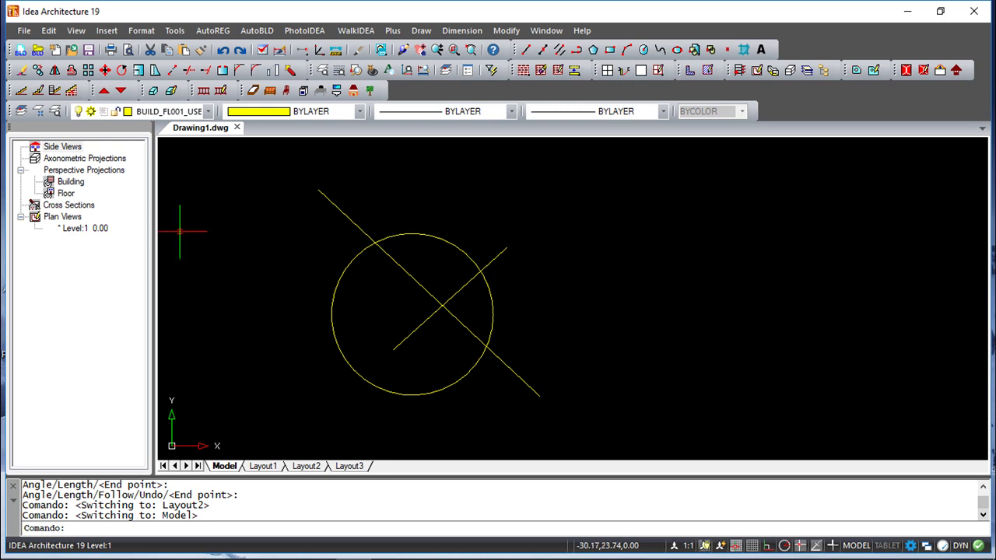
left_click(25, 31)
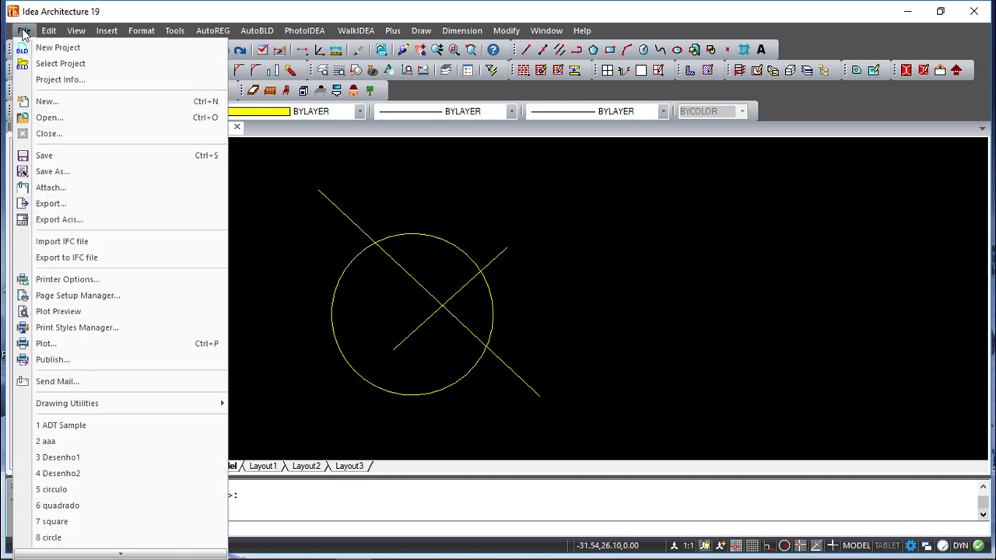
left_click(70, 360)
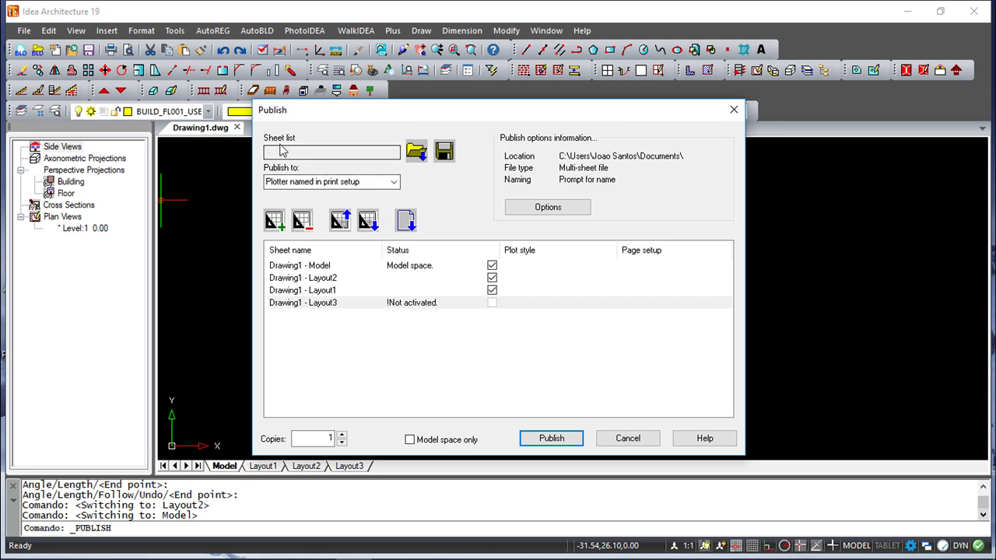
left_click(565, 210)
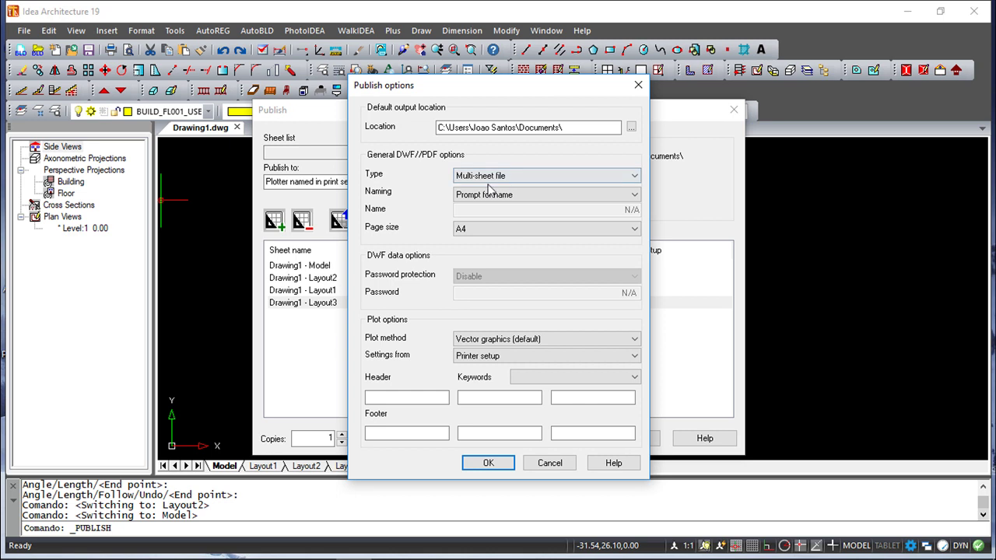
left_click(635, 176)
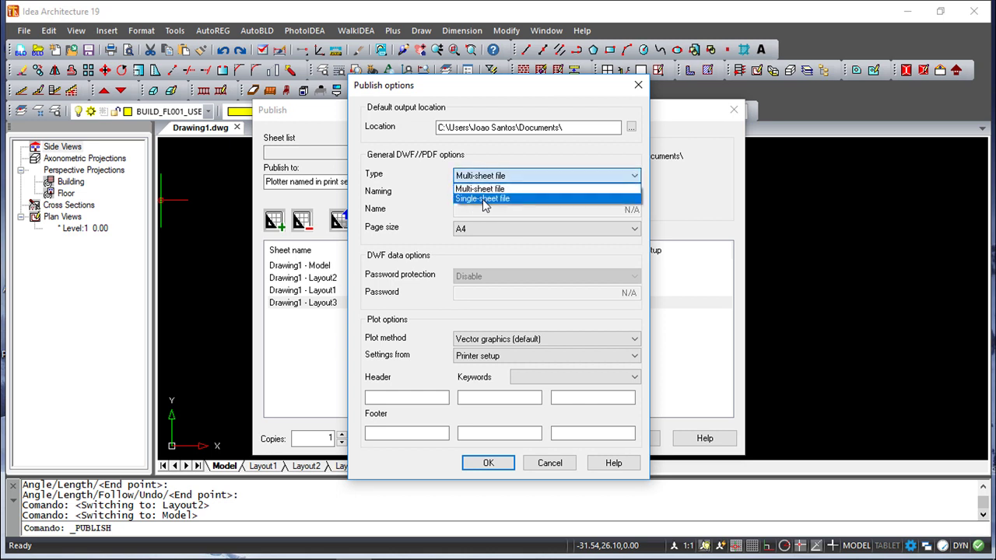
left_click(516, 254)
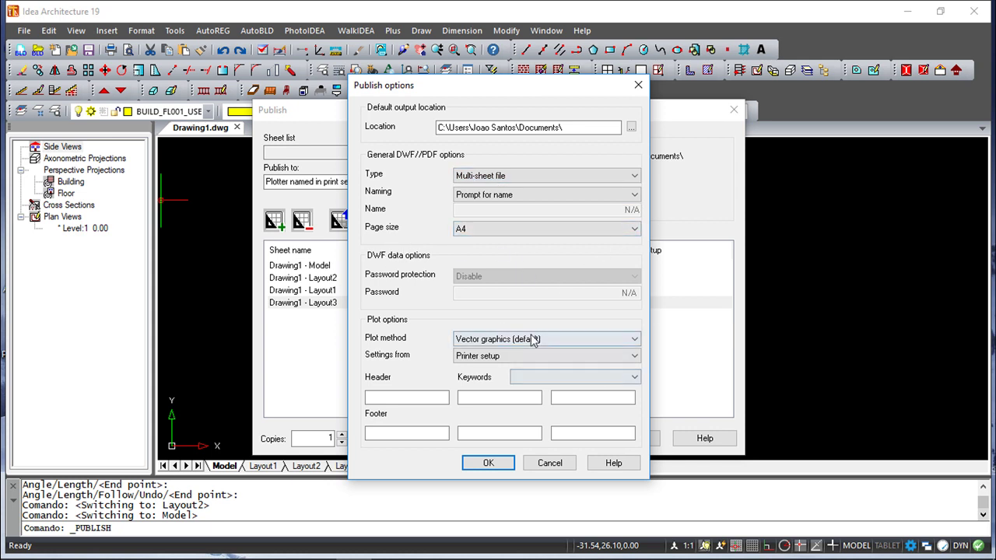
left_click(633, 345)
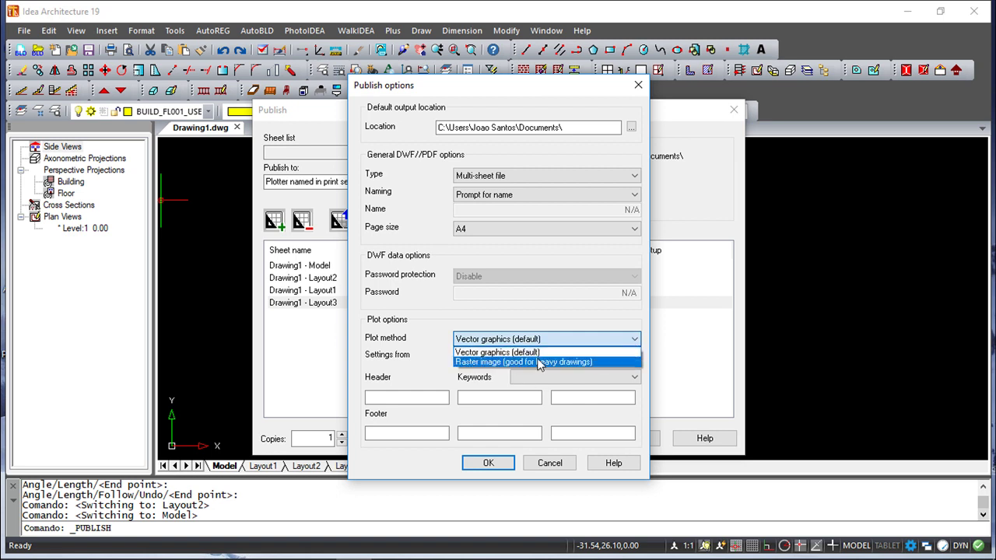
left_click(511, 375)
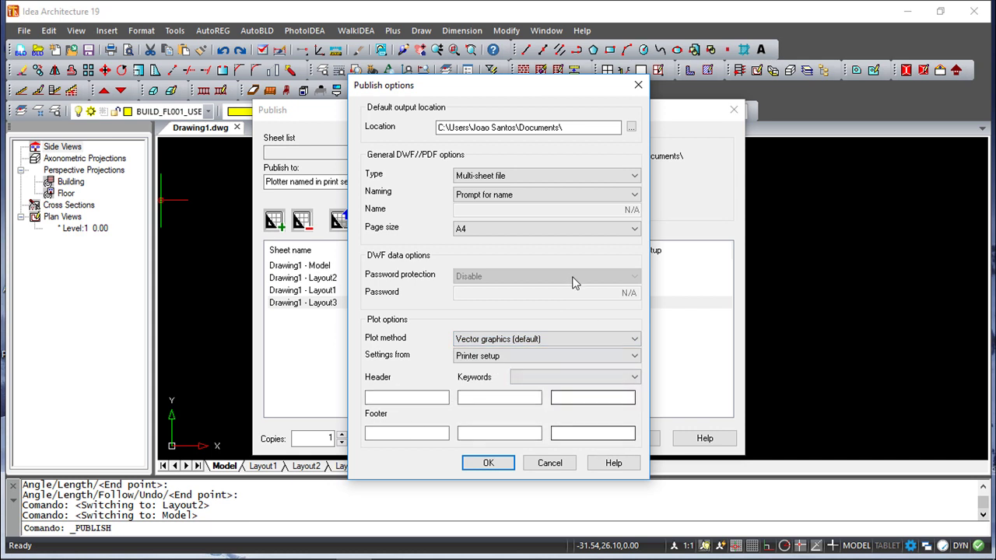
left_click(549, 463)
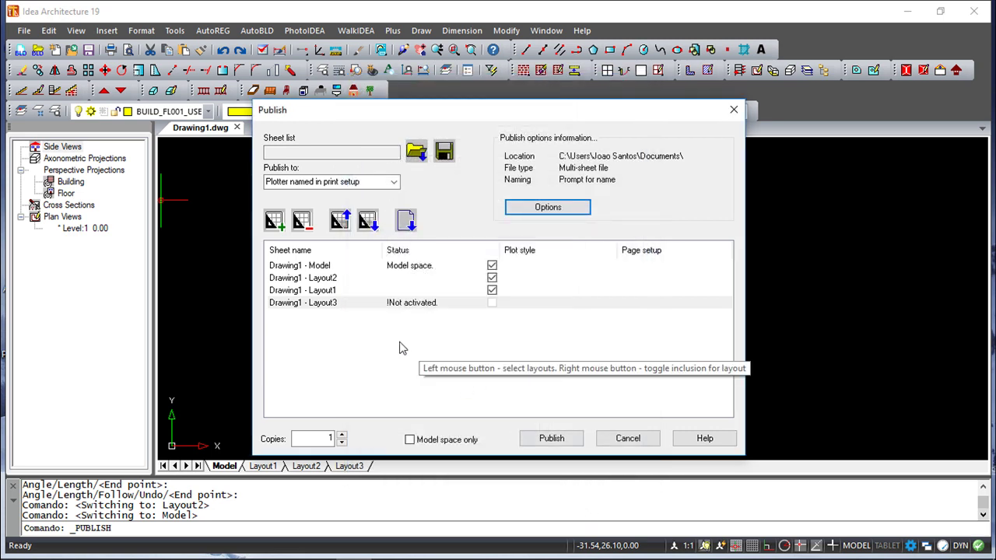
Step: Try changing which Drawing1 sheets are included for publishing, leaving Layout1 out, and cancel the Publish command
left_click(491, 290)
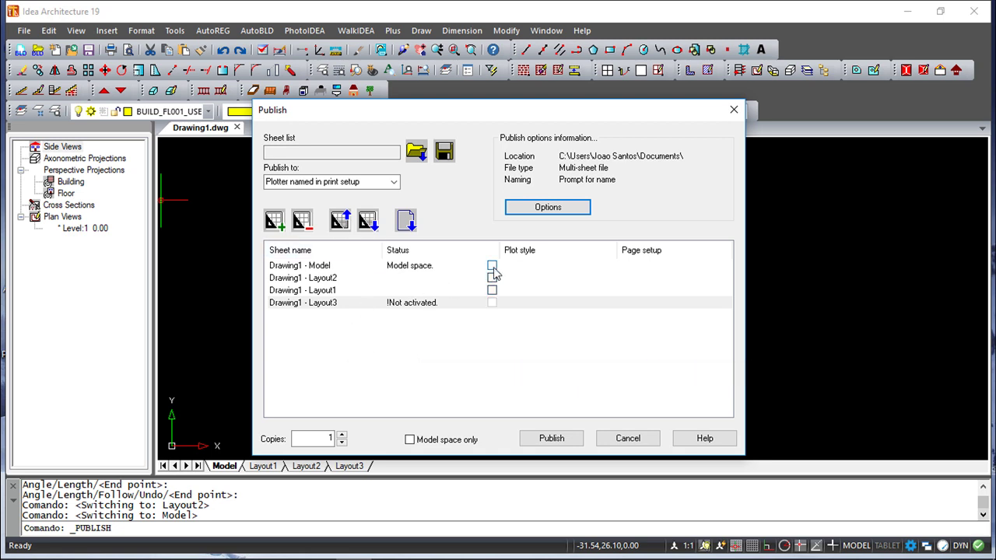
left_click(492, 278)
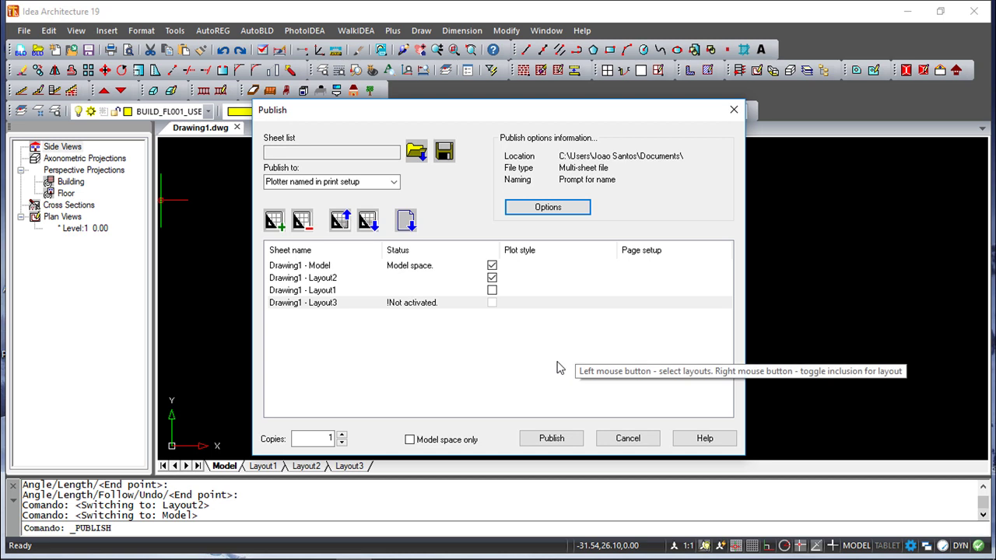
left_click(628, 438)
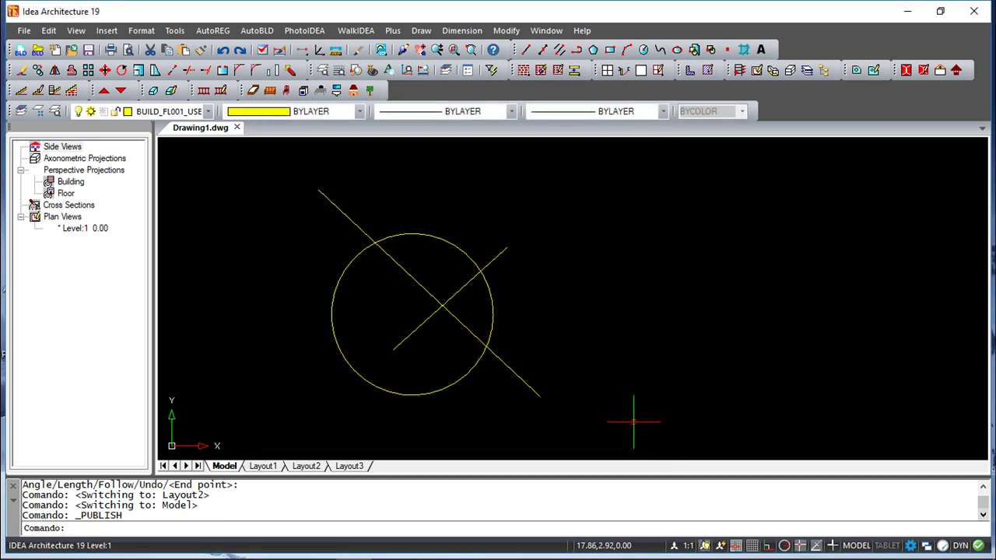
Step: Open the print setup for model space and review the HP ePrint + JetAdvantage printer's configuration settings and the available paper sizes
left_click(24, 32)
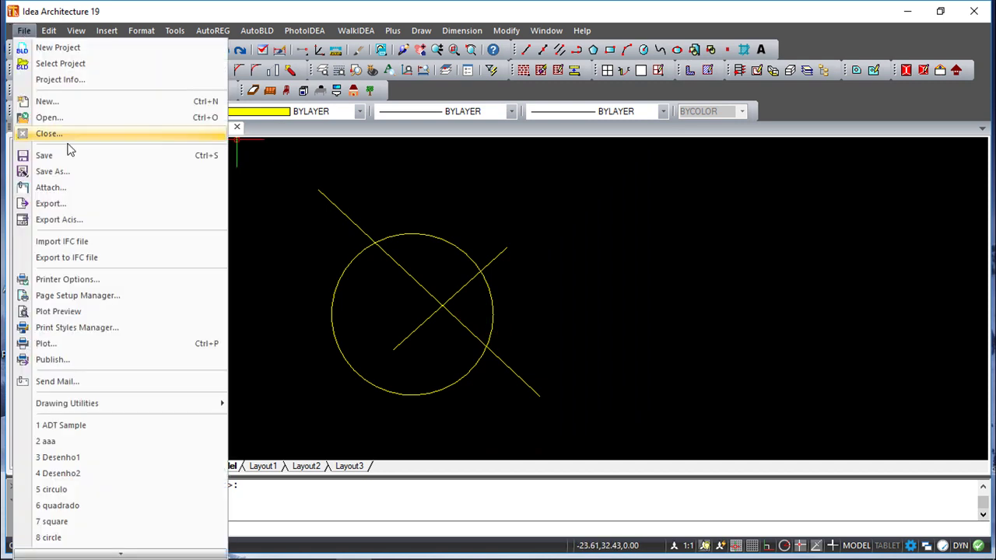
left_click(78, 345)
left_click(643, 389)
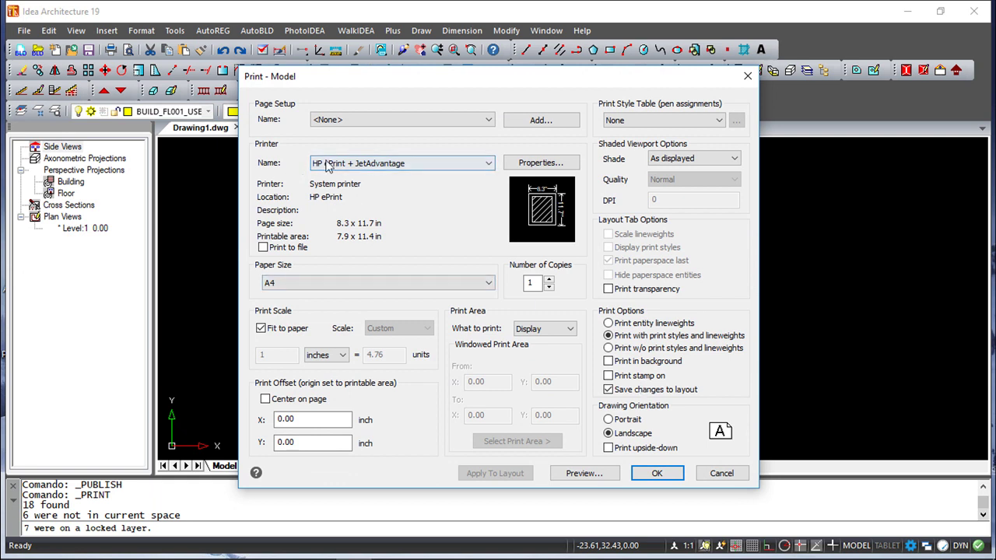
left_click(541, 163)
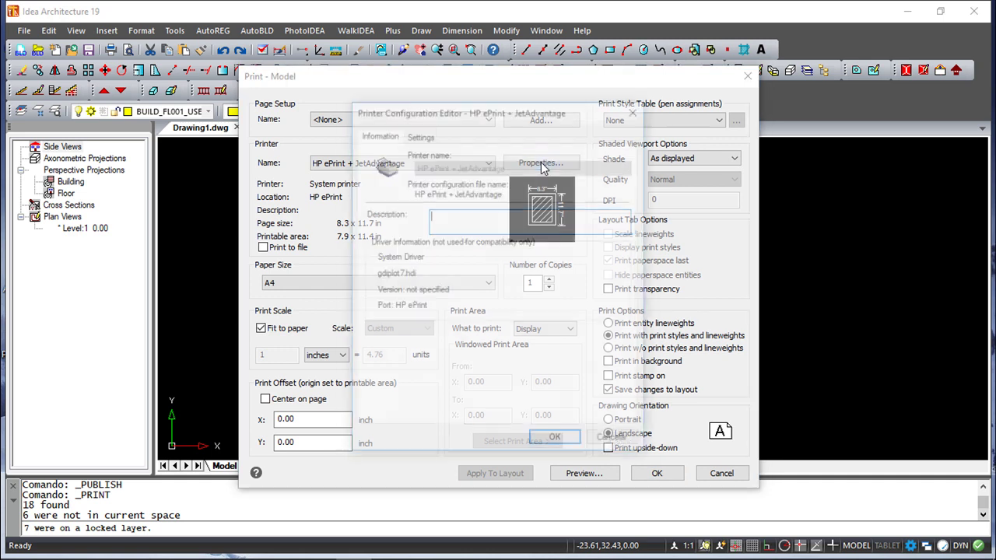
left_click(418, 134)
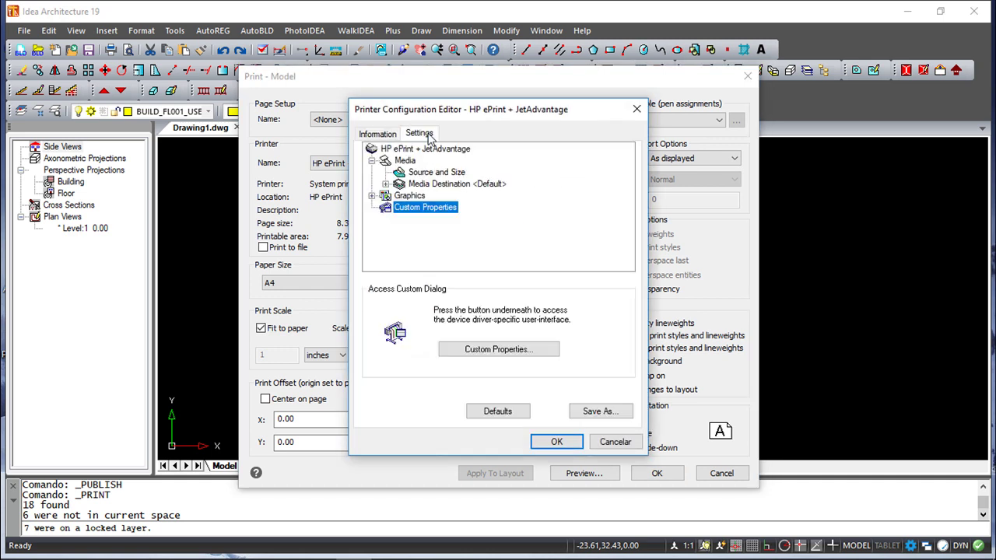
left_click(615, 442)
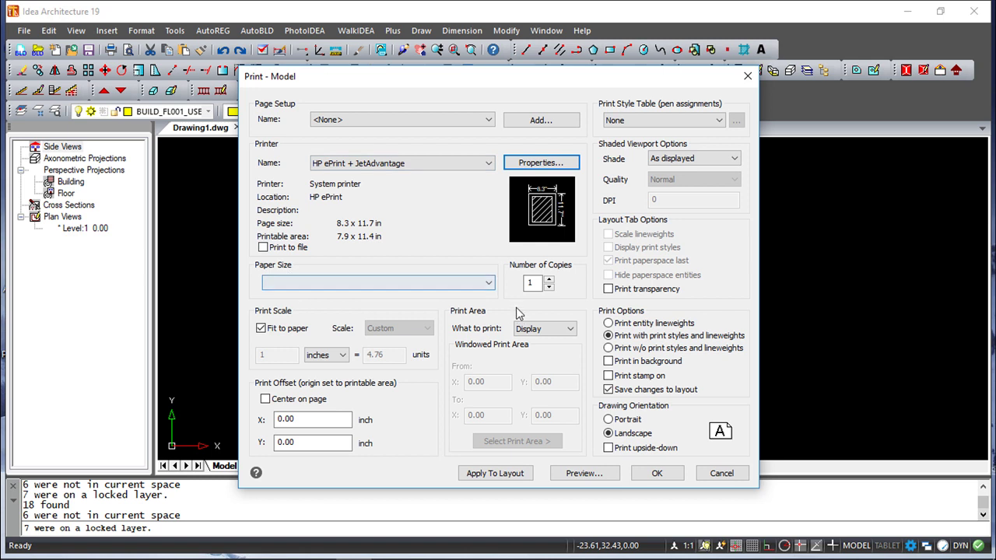
left_click(490, 285)
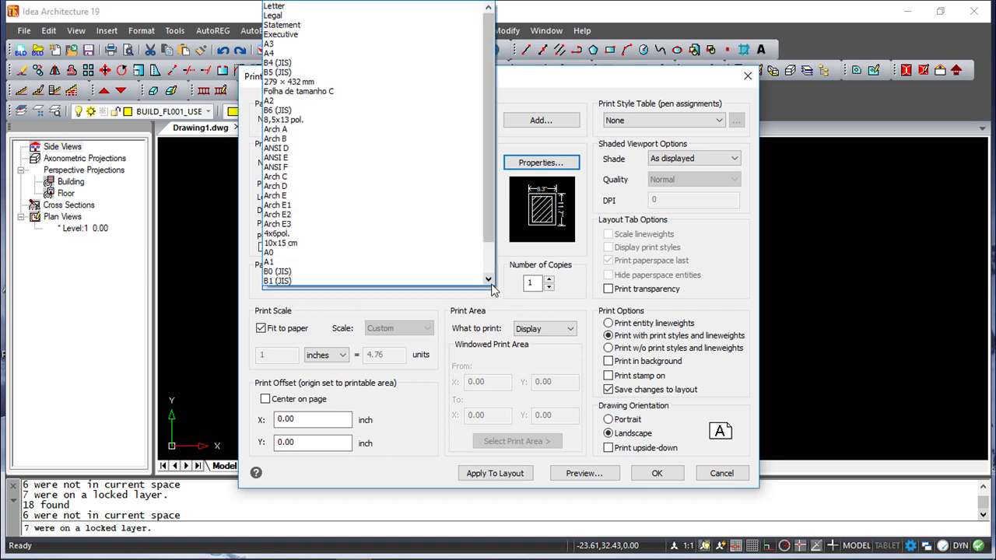
left_click(564, 294)
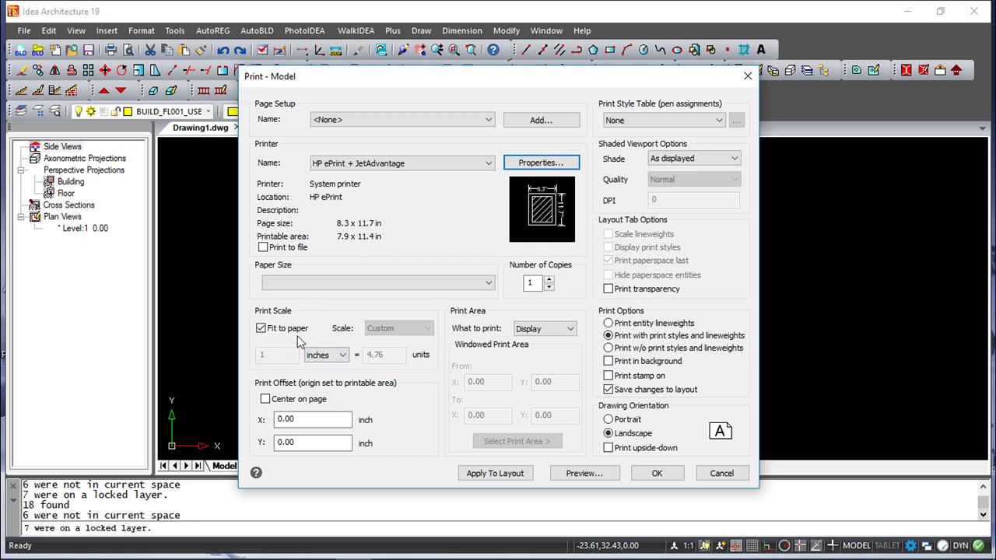
Step: Try the Fit to paper and Center on page options by toggling each and restoring it, and review the print area choices
left_click(262, 329)
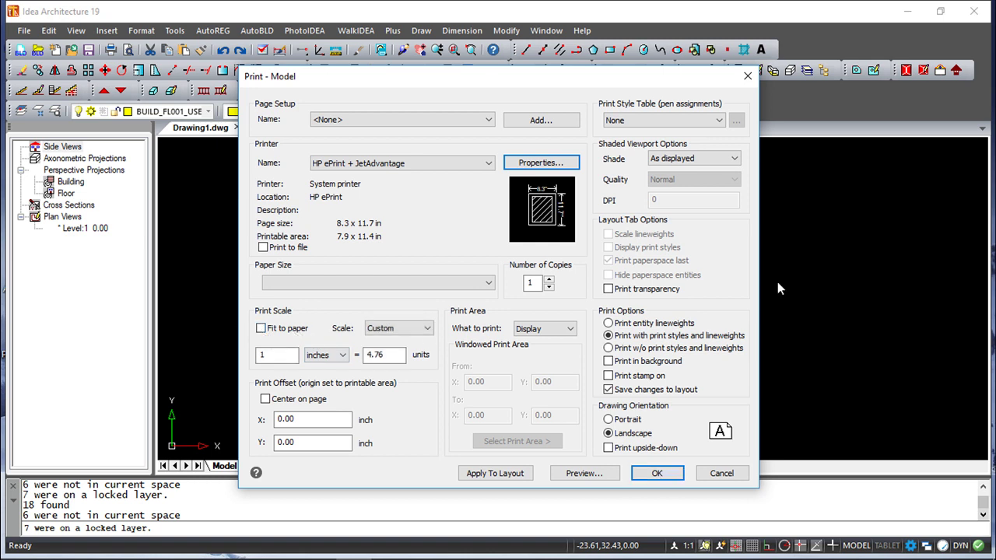
left_click(262, 329)
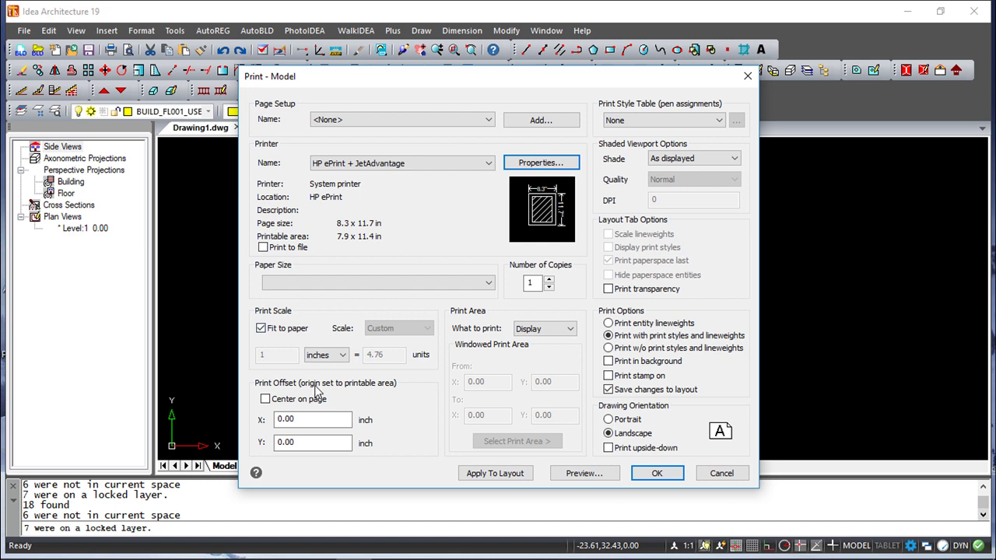
left_click(266, 399)
left_click(266, 399)
left_click(568, 329)
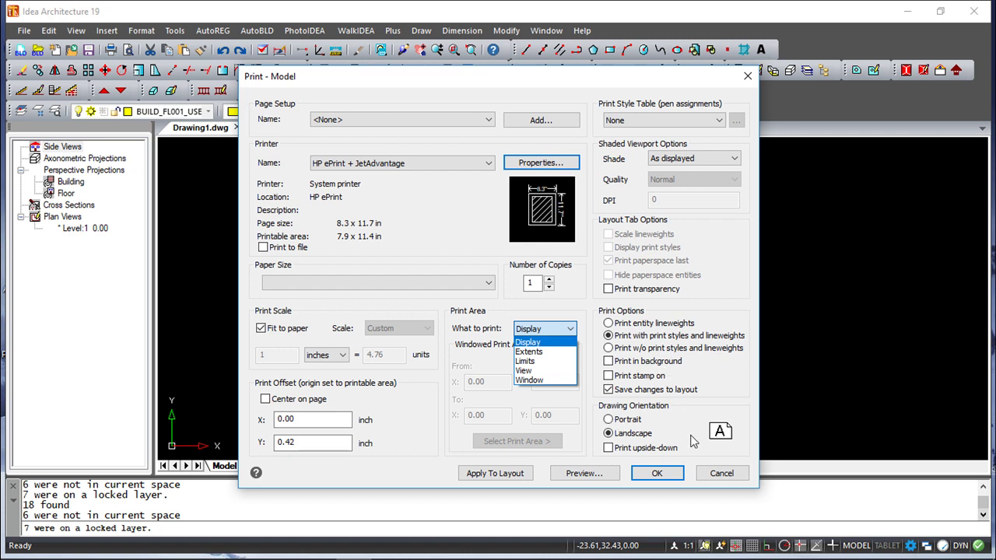
Step: Preview the model space print, and close the preview and the print setup without printing
left_click(588, 473)
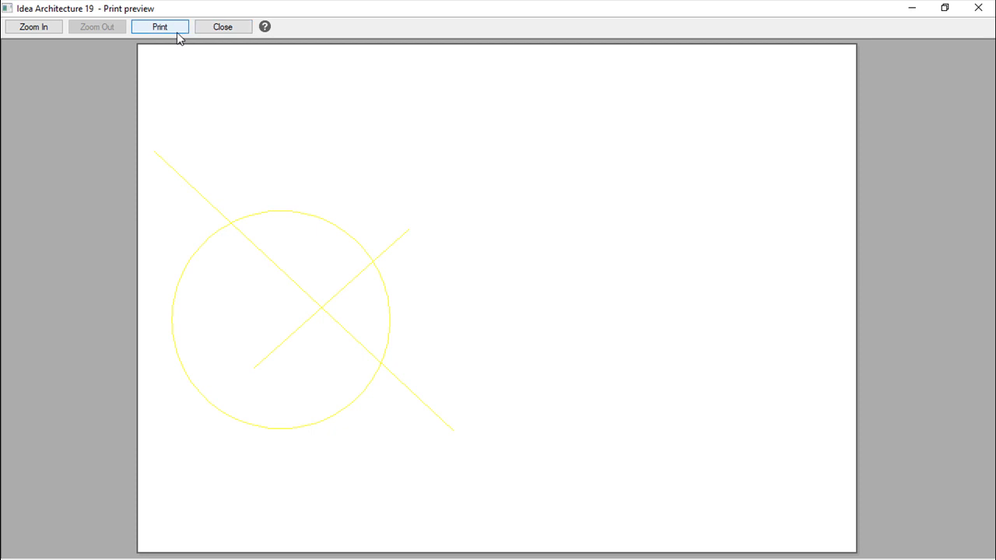
left_click(229, 33)
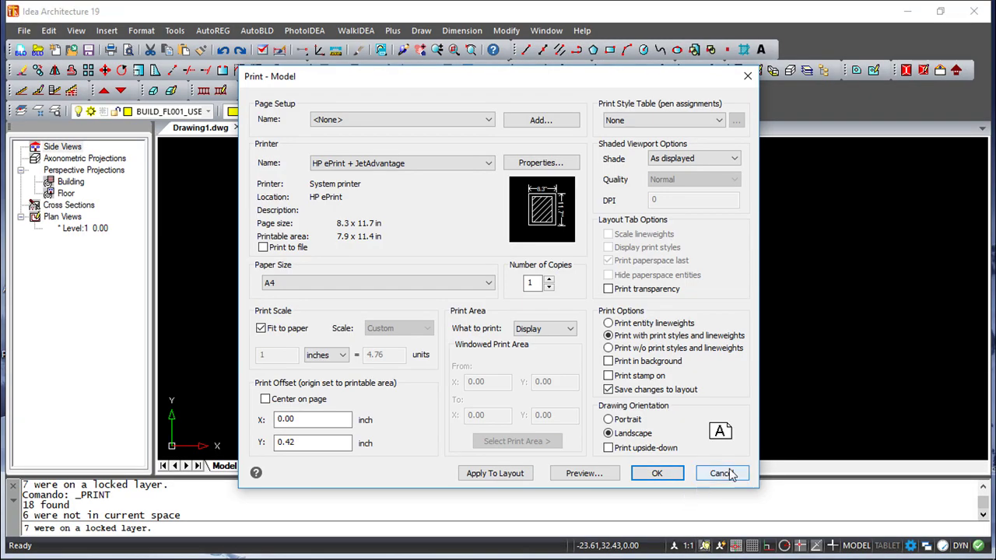
left_click(723, 476)
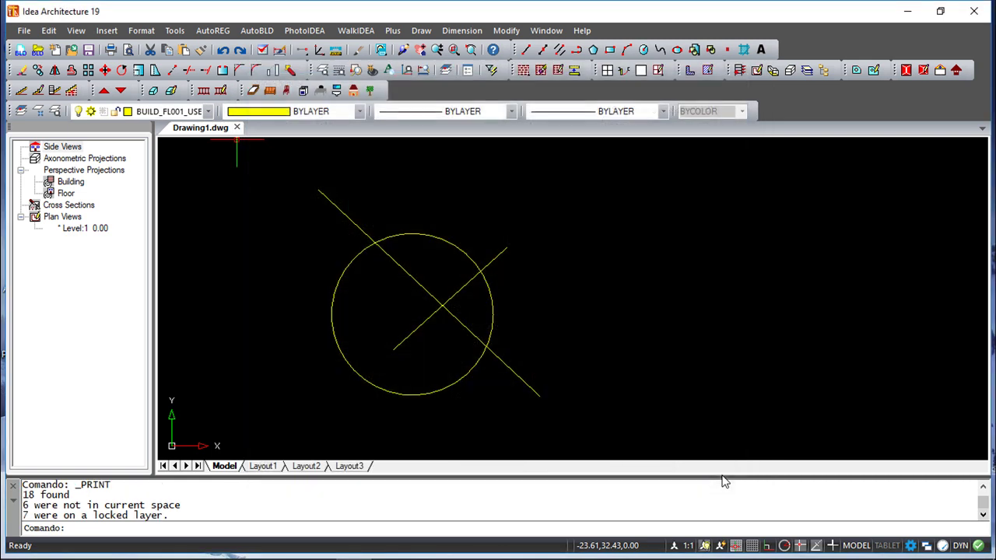